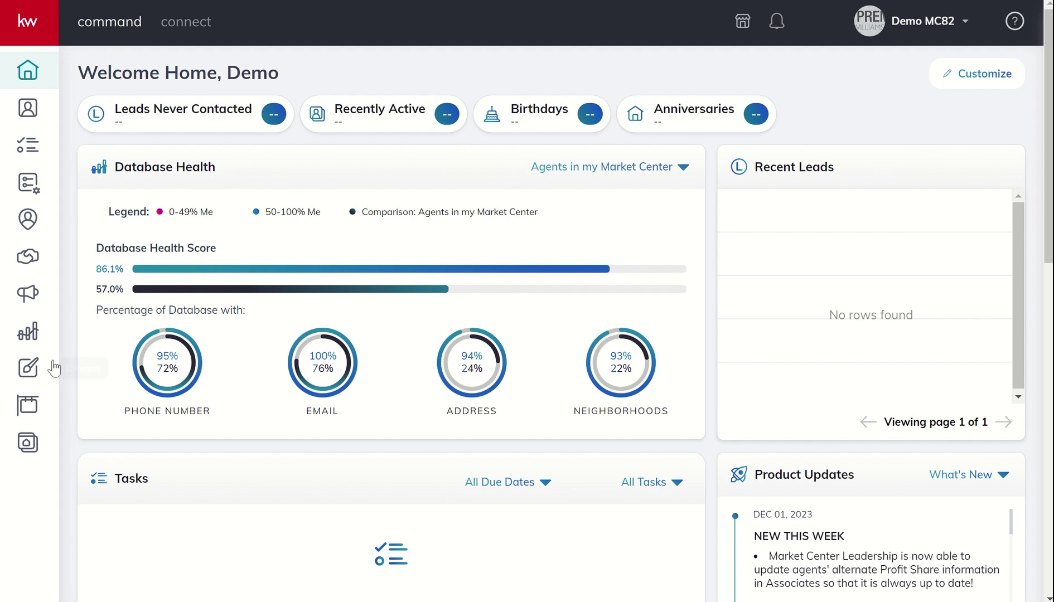
Open the Goals page of the reports area and dismiss the note about delayed Opportunities data
left_click(35, 339)
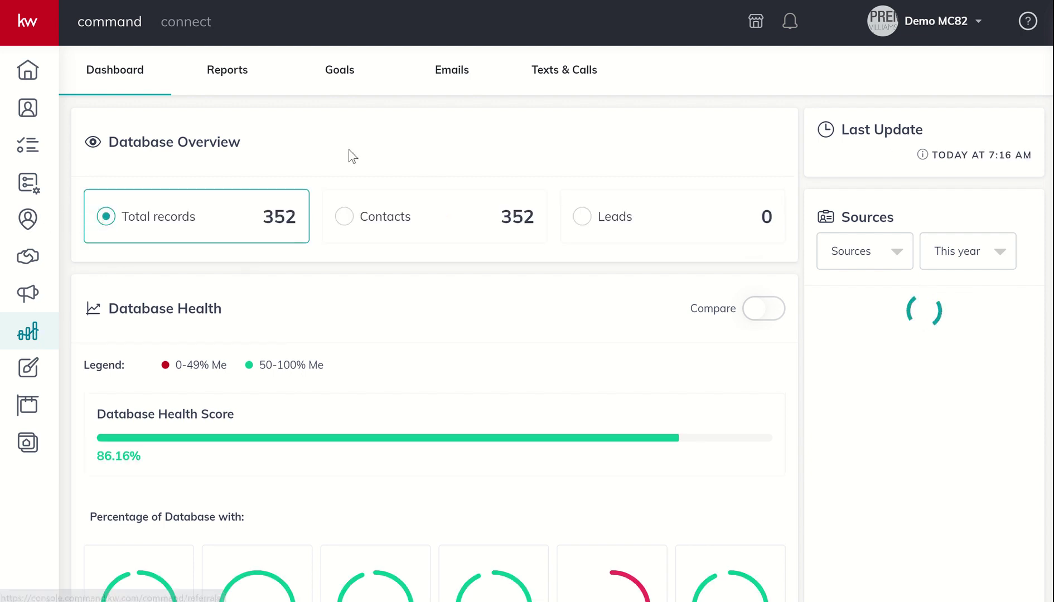
left_click(346, 76)
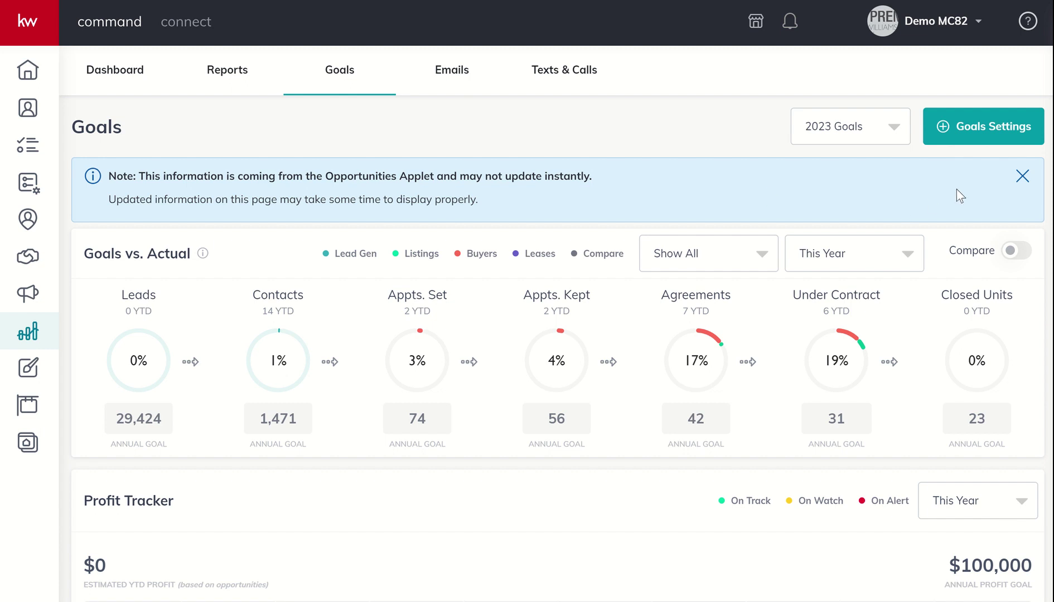
left_click(1022, 176)
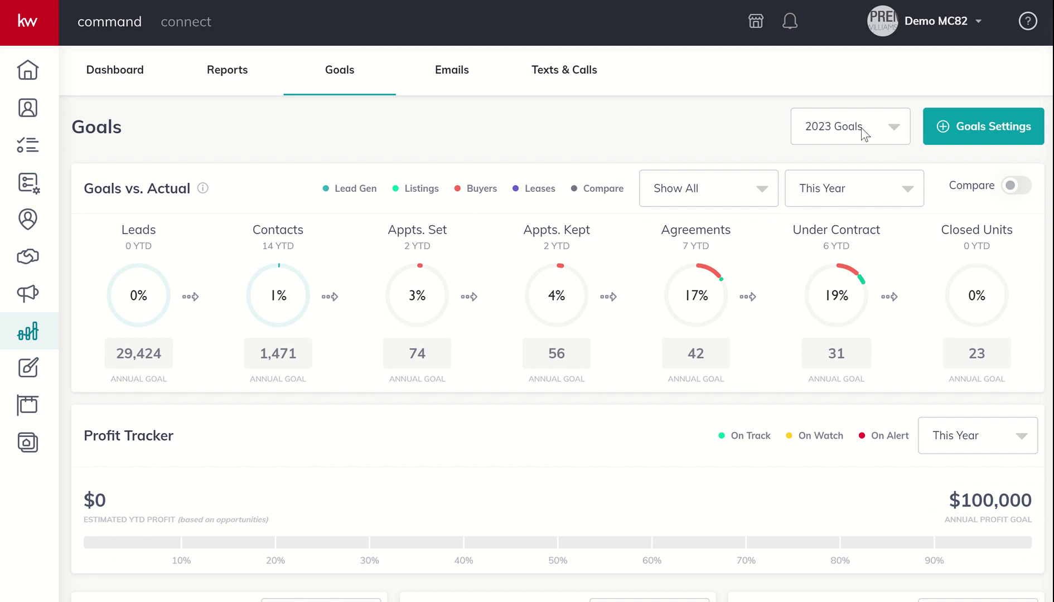
Compare the 2023 Goals and 2024 Goals views, ending on 2023 Goals
left_click(891, 137)
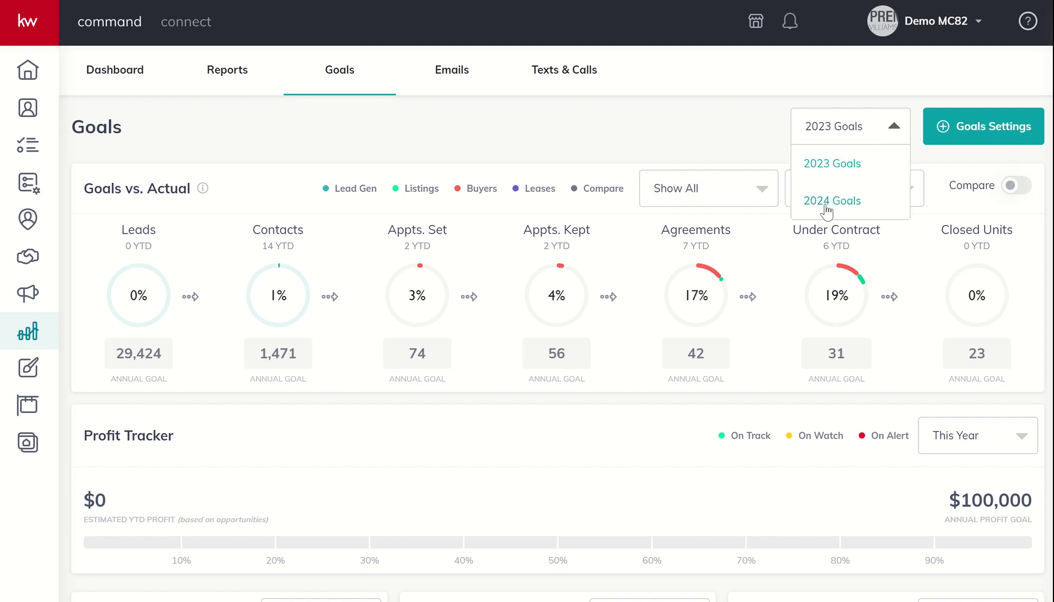
left_click(824, 206)
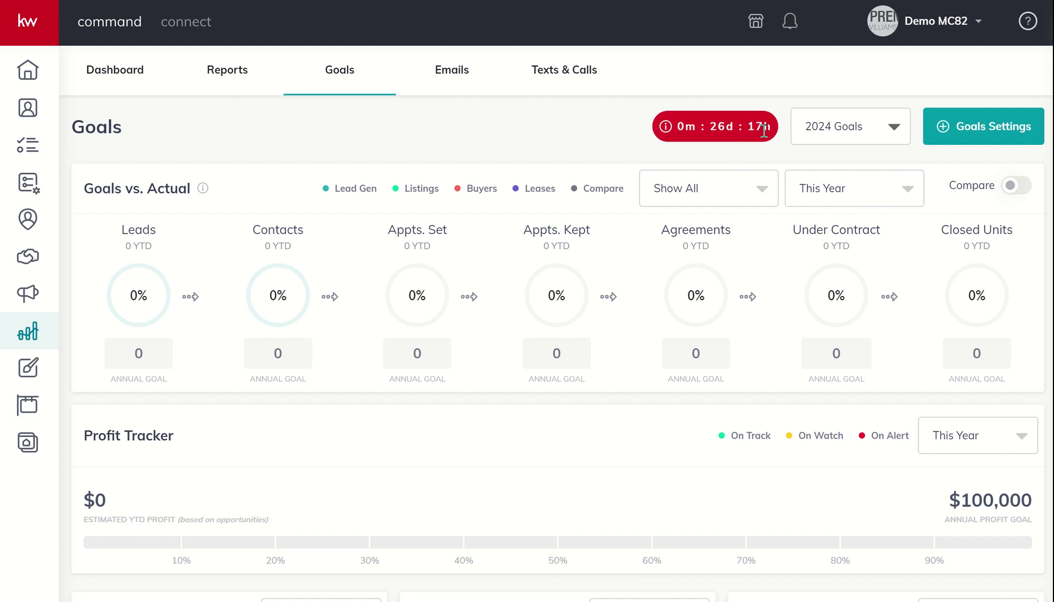
left_click(875, 134)
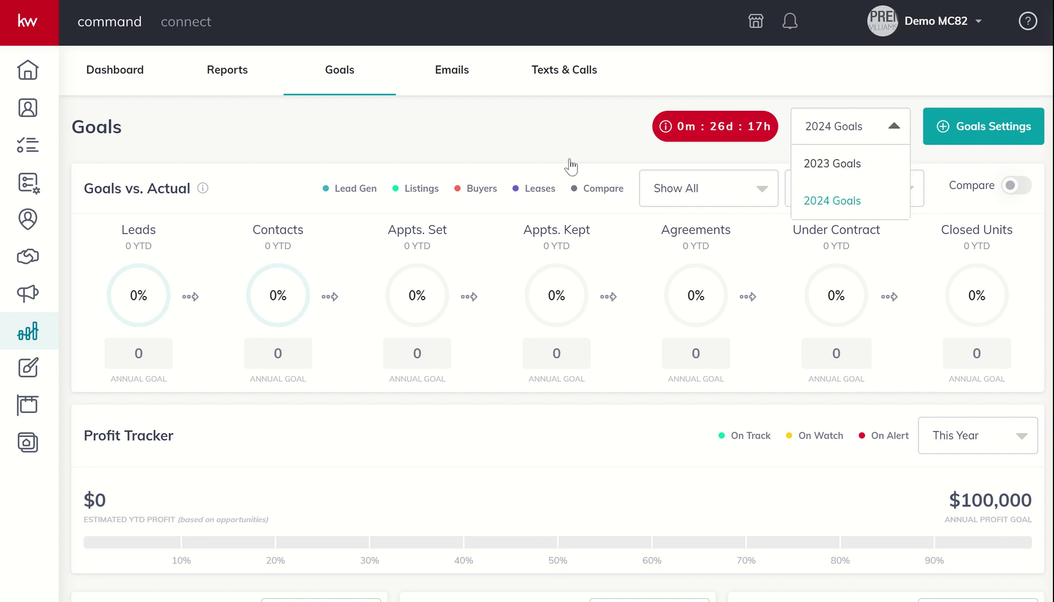
left_click(815, 164)
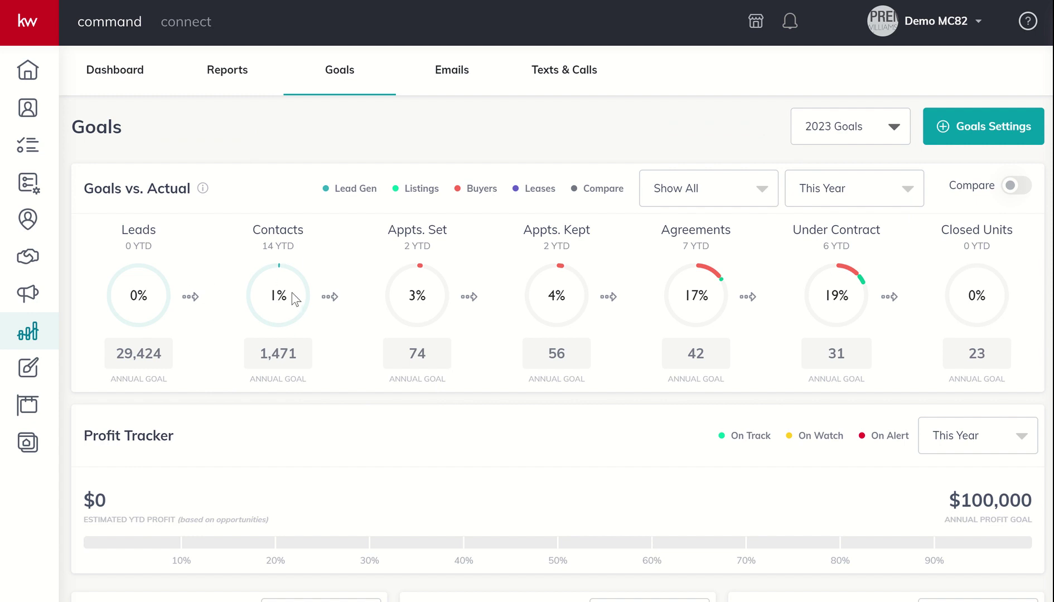
mouse_move(397, 344)
mouse_move(798, 261)
left_click(885, 135)
left_click(842, 202)
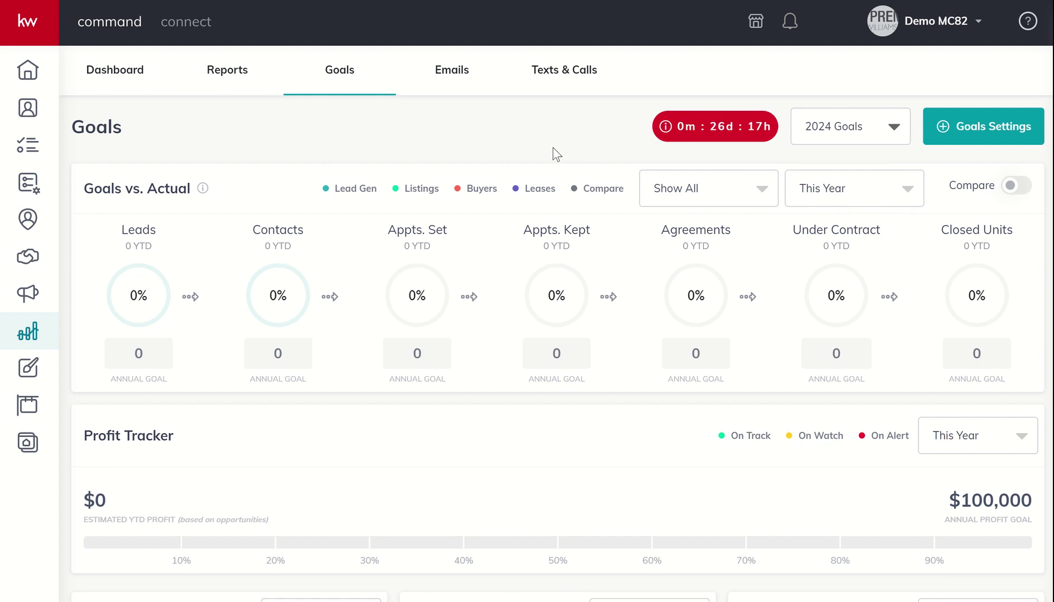
left_click(834, 143)
left_click(829, 162)
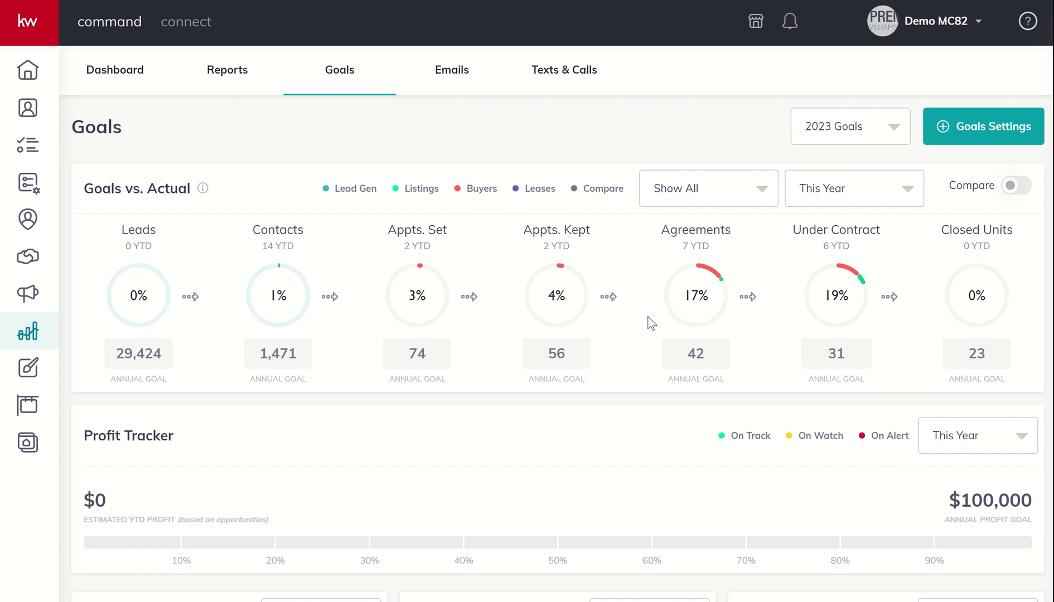
Examine the Goal Conversion Rates funnel and the Appts. Set and Appts. Kept progress in Goals vs. Actual
scroll(697, 334, "down", 8)
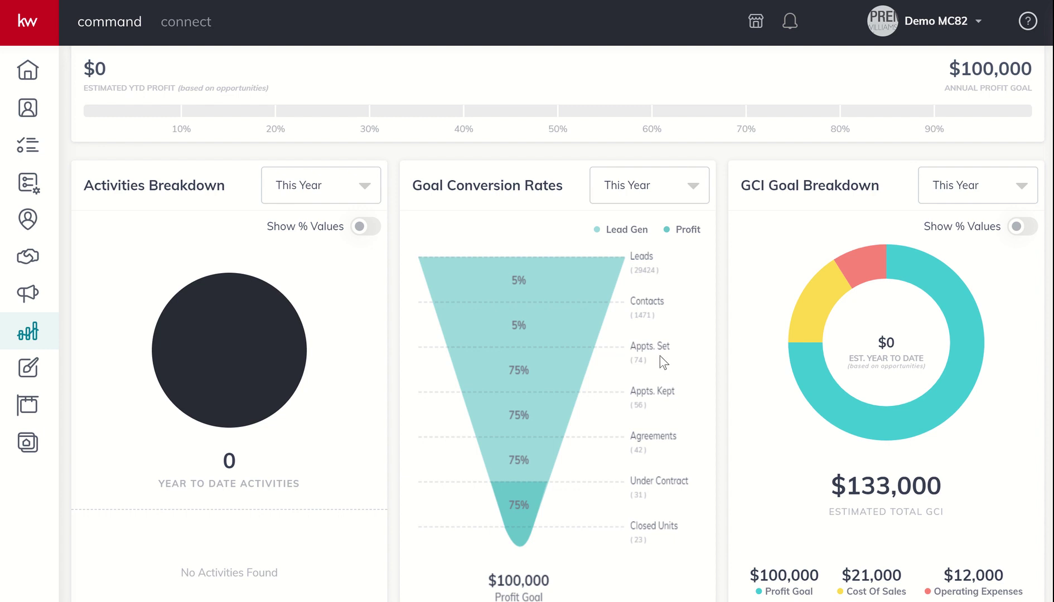
scroll(650, 414, "up", 8)
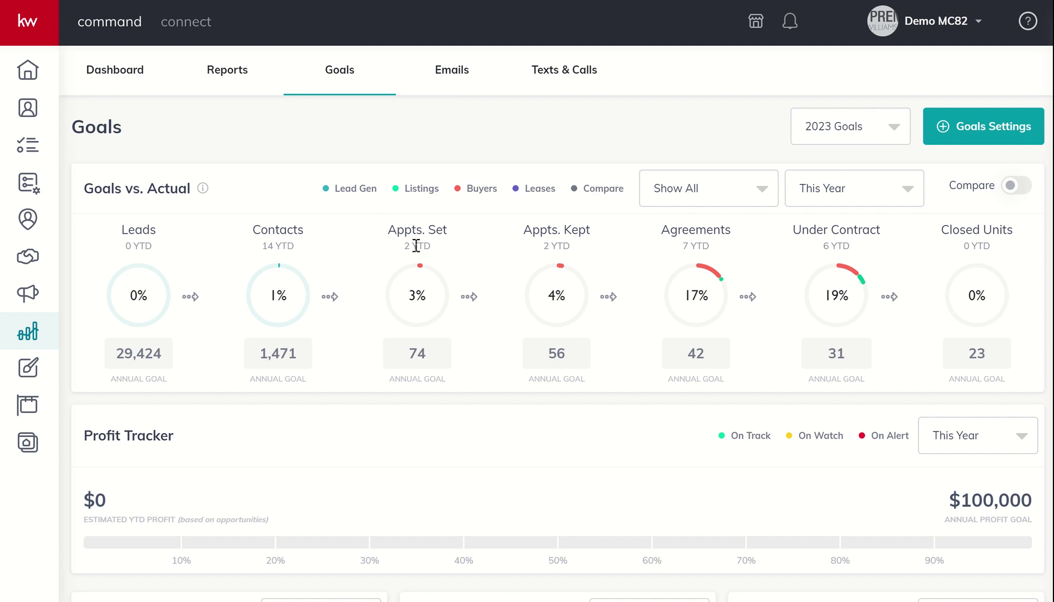
mouse_move(416, 285)
mouse_move(403, 324)
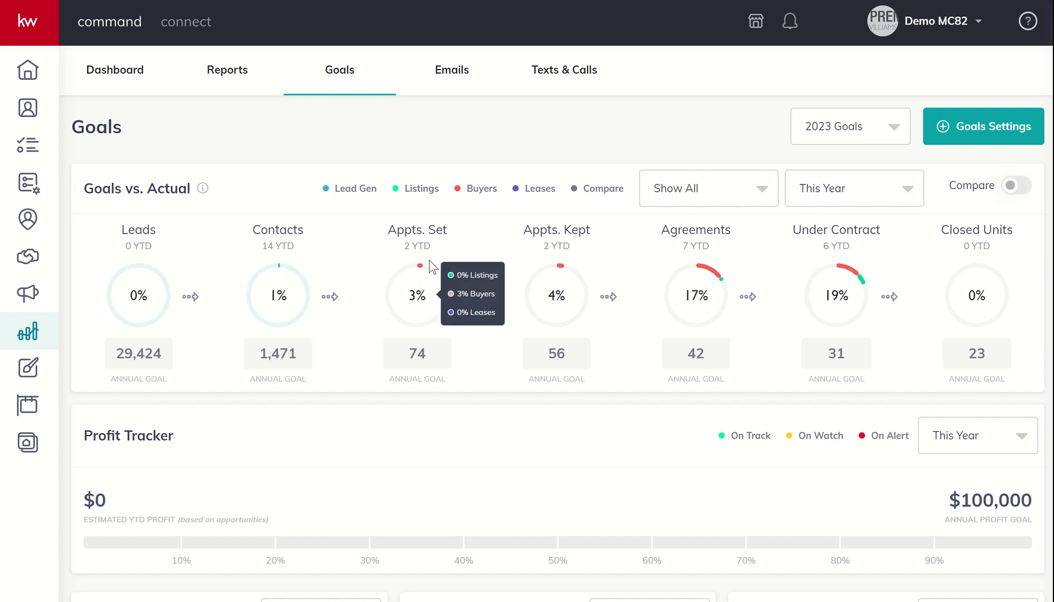
mouse_move(545, 273)
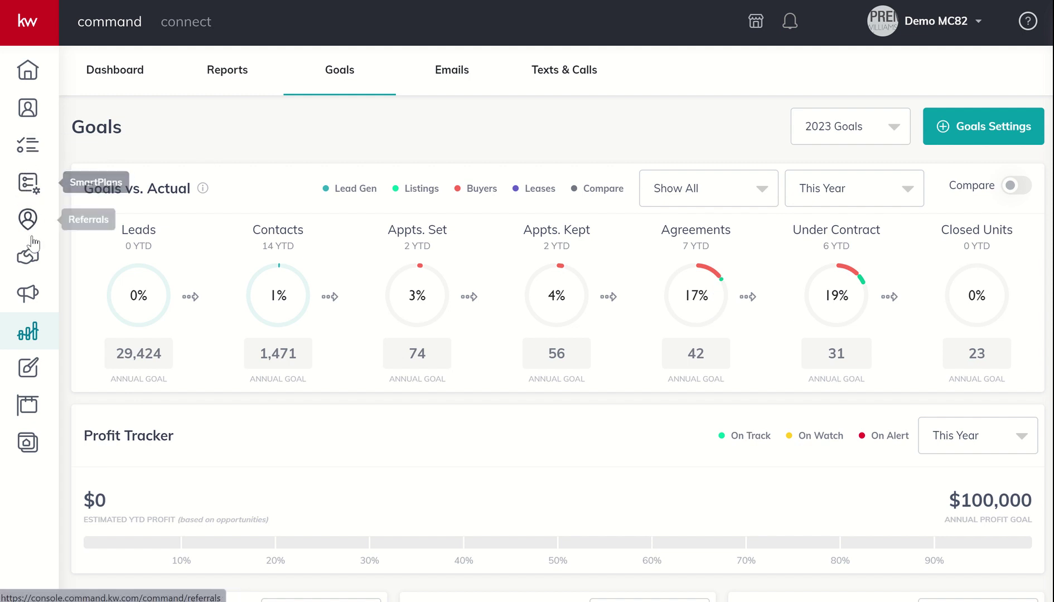
Open the details of the listing opportunity in the 6-12 Months stage of the Listings Cultivate phase
left_click(28, 259)
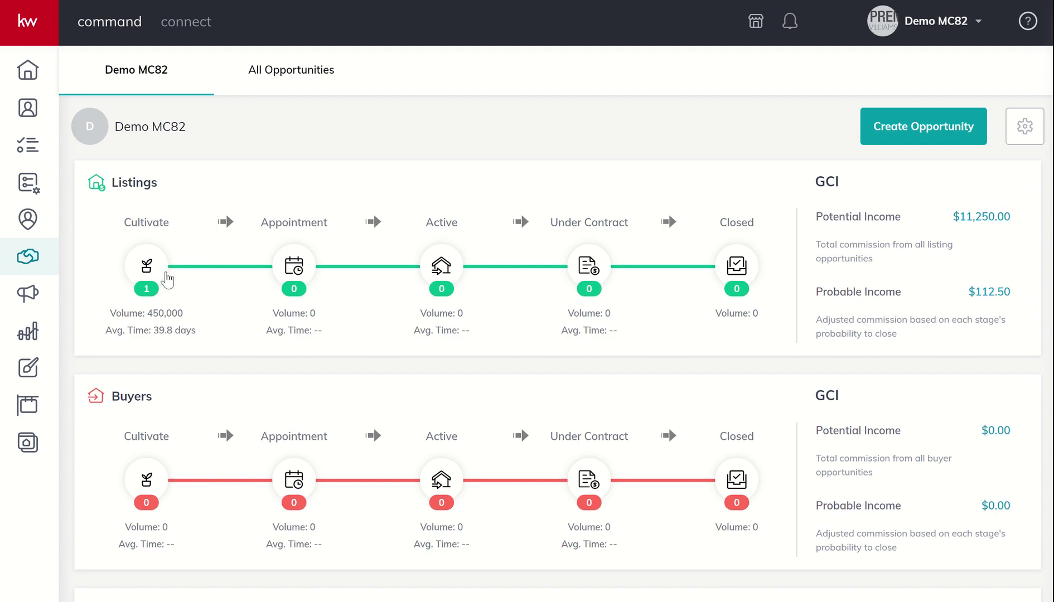
left_click(160, 275)
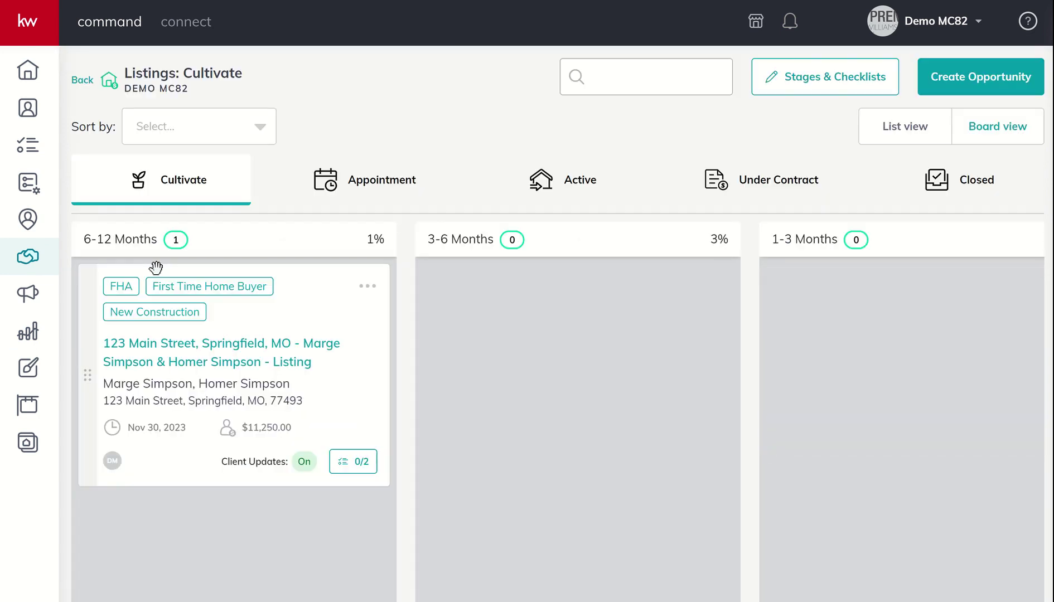
left_click(220, 357)
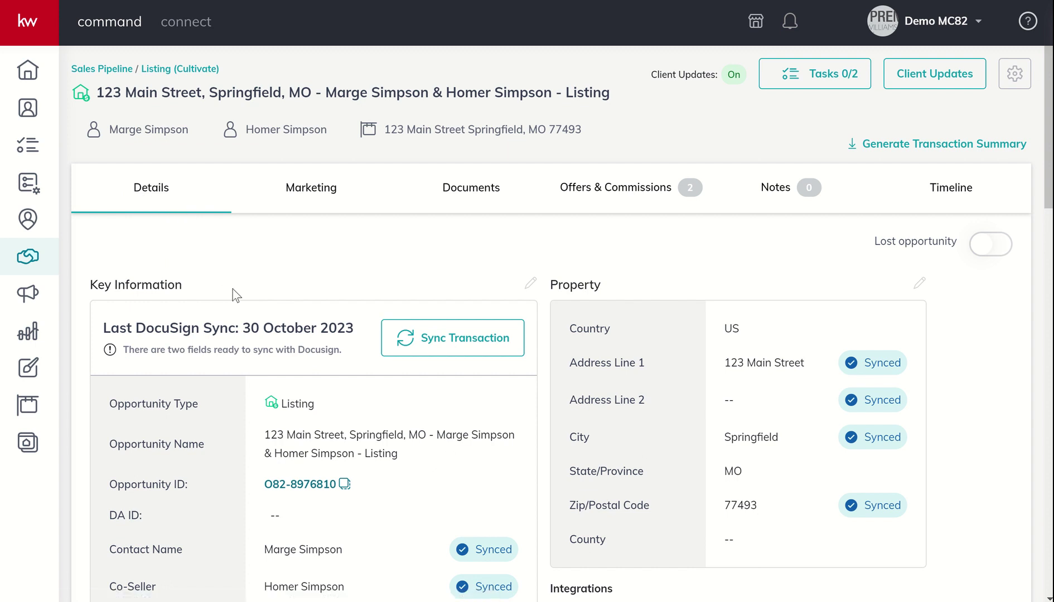
scroll(232, 289, "down", 2)
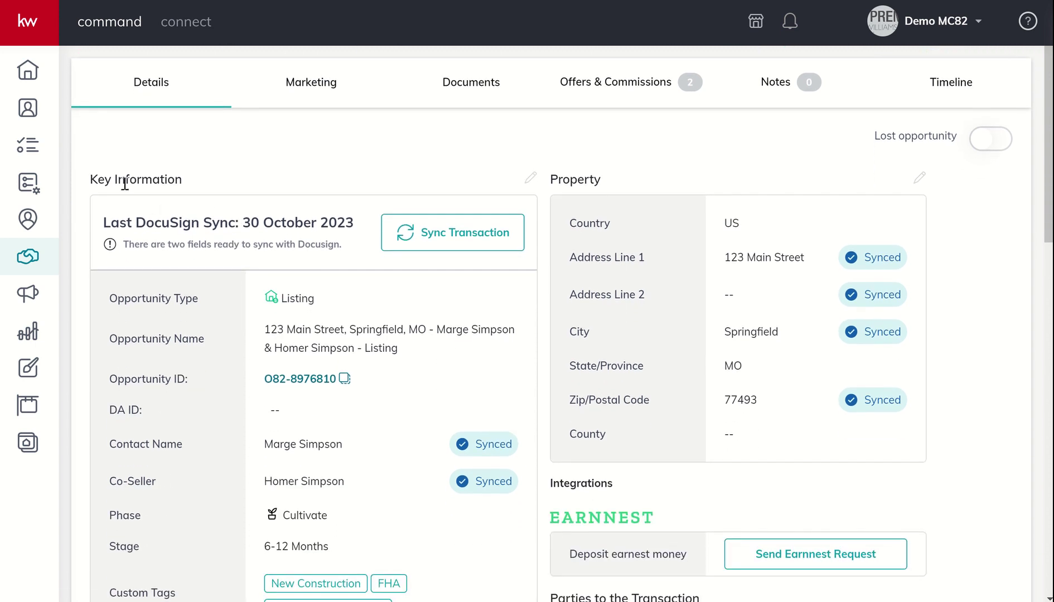
Review the appointment, agreement, contract and closed date fields in the opportunity's key information, and leave without saving
left_click(530, 180)
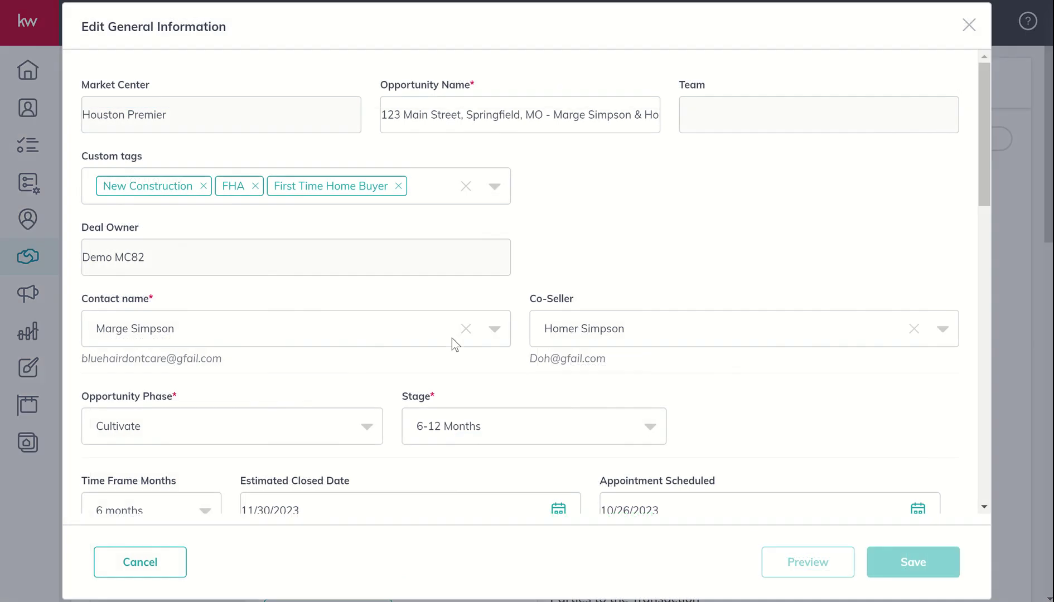
scroll(453, 337, "down", 3)
scroll(452, 343, "down", 5)
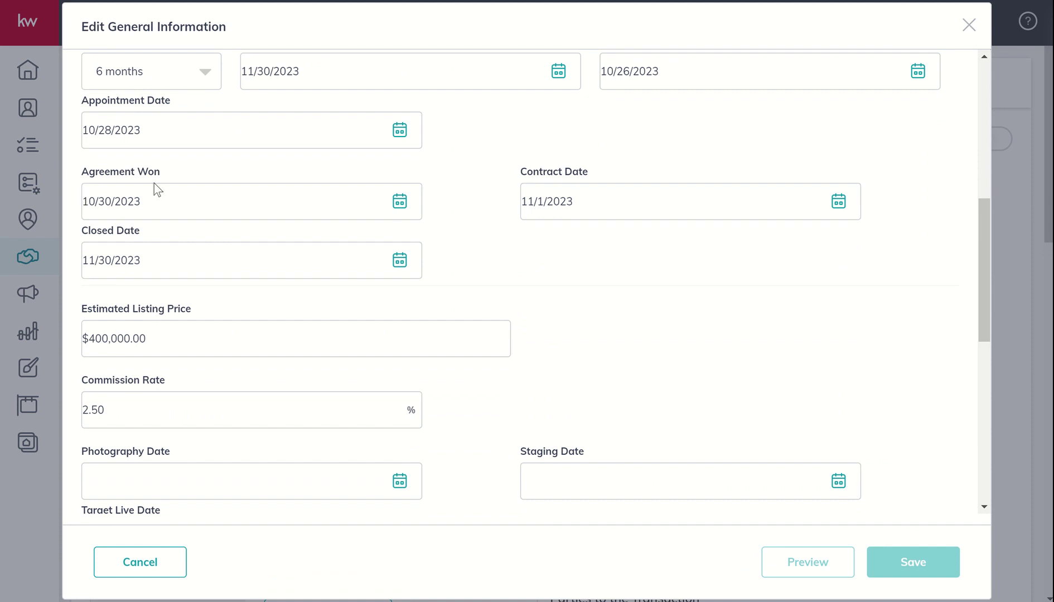
scroll(150, 184, "up", 2)
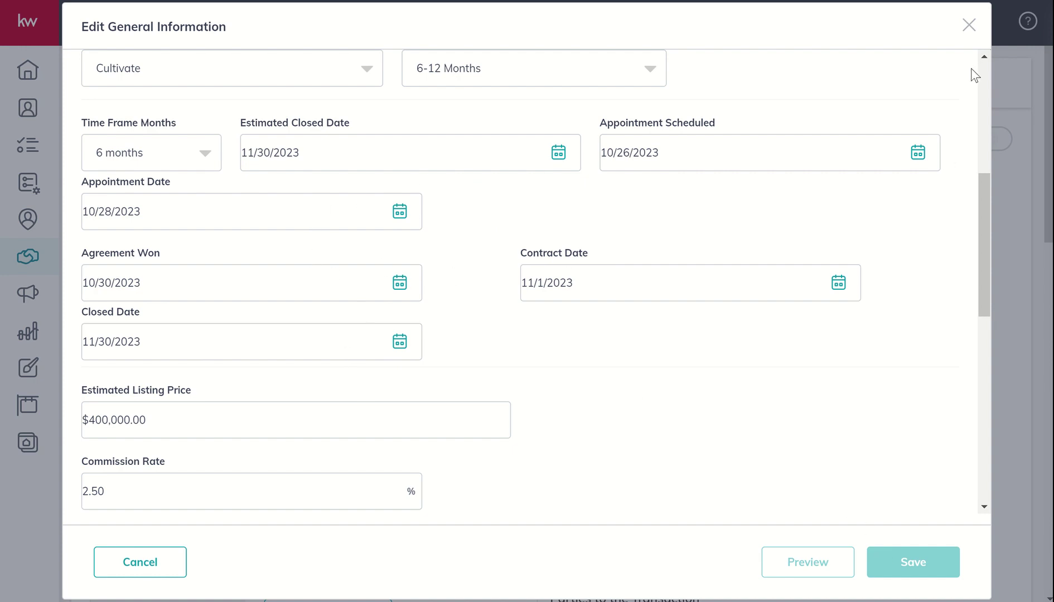
left_click(967, 26)
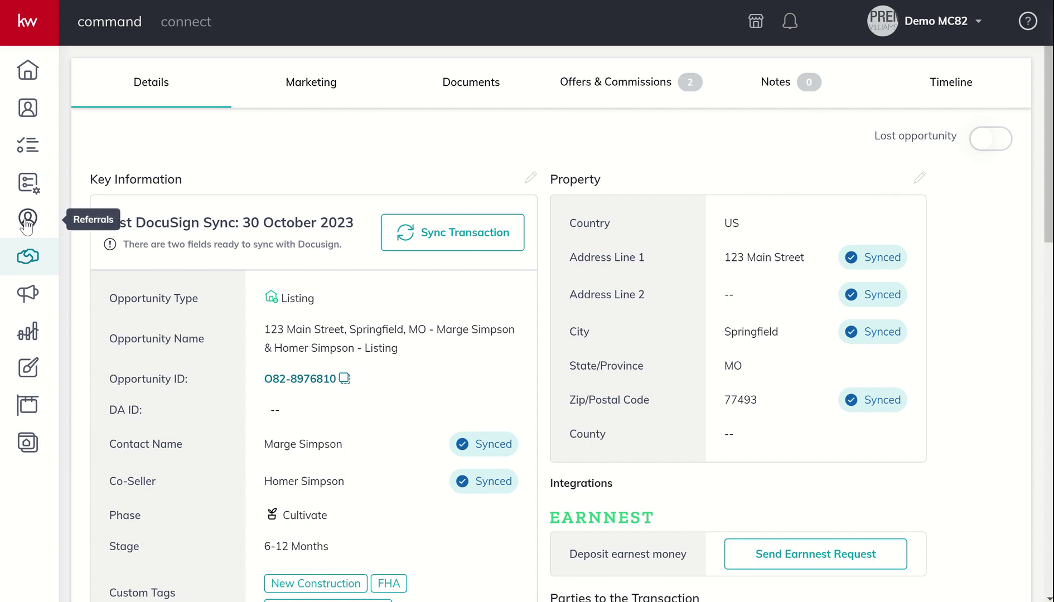
Return to the Goals page and examine the Goals vs. Actual breakdowns from Appts. Set through Closed Units
left_click(34, 333)
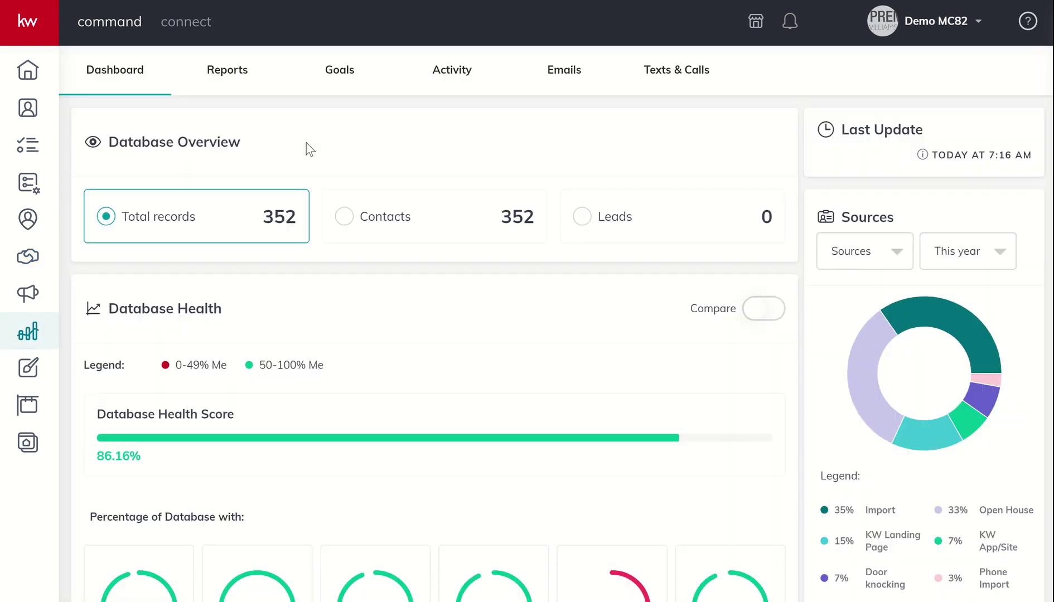
left_click(345, 77)
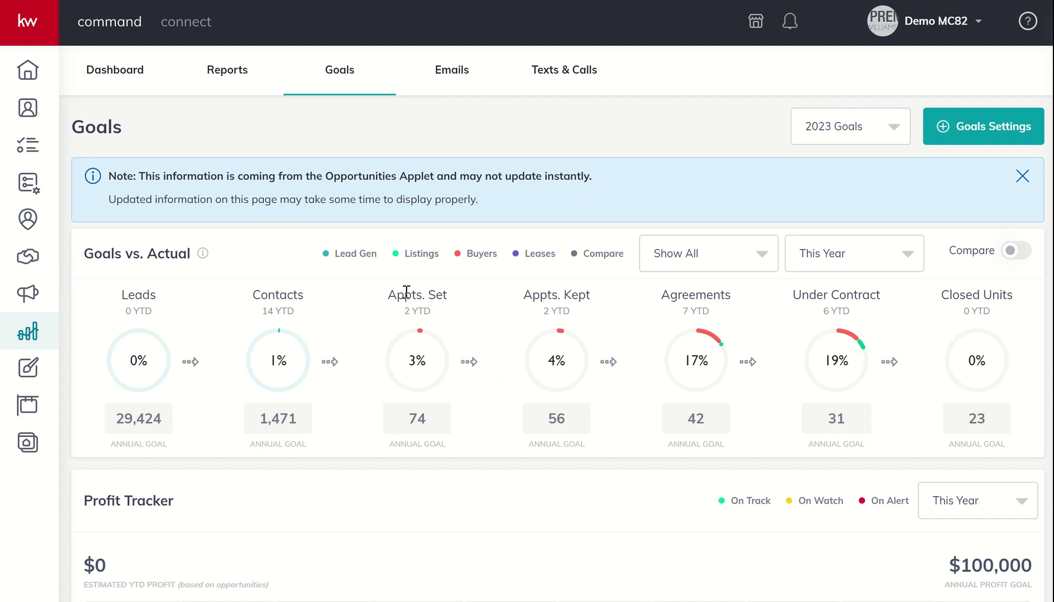
mouse_move(409, 361)
mouse_move(540, 348)
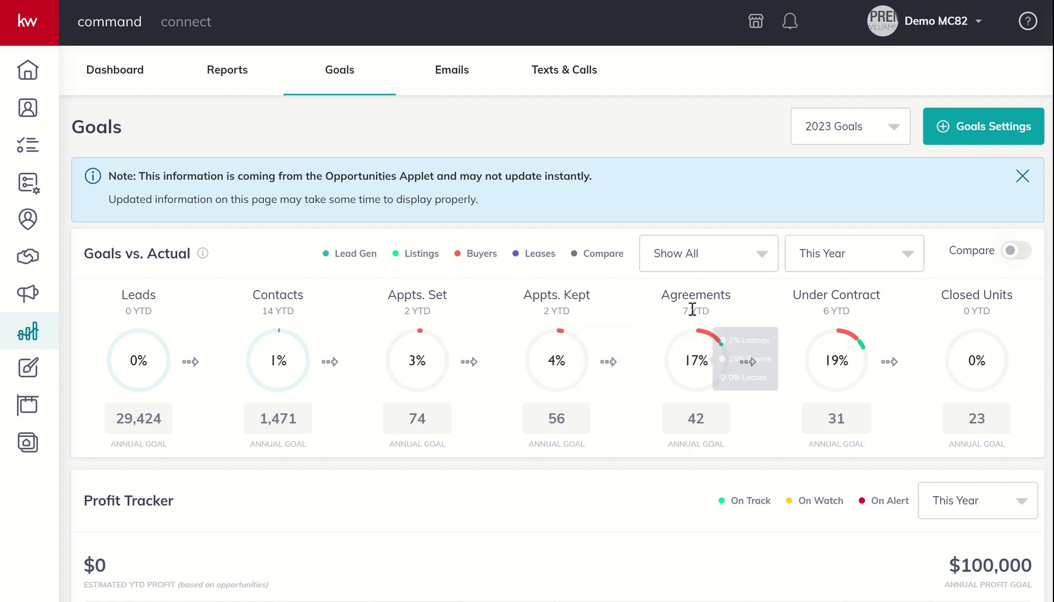
mouse_move(680, 331)
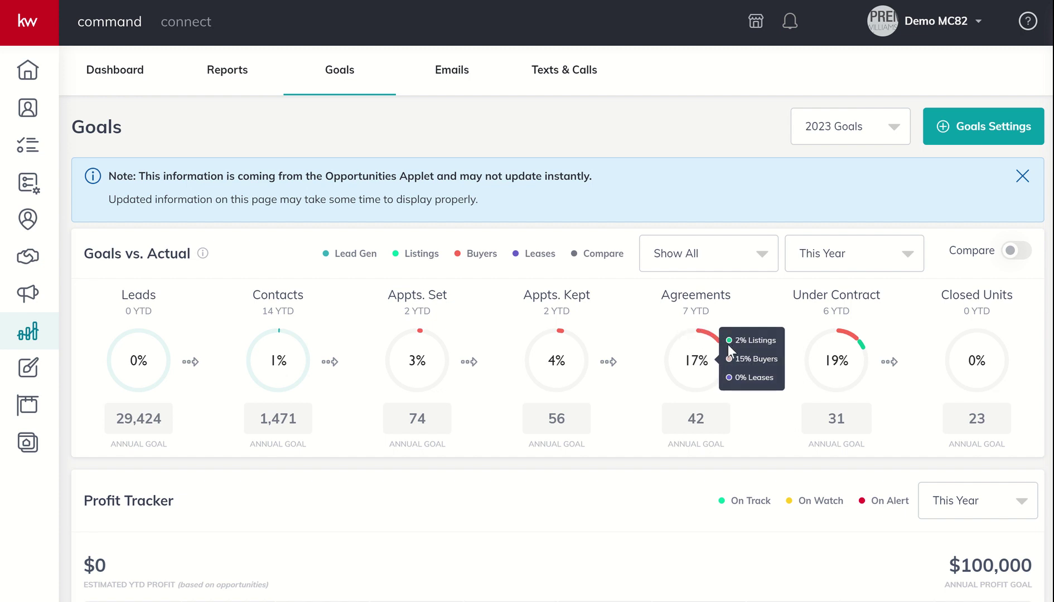
mouse_move(825, 371)
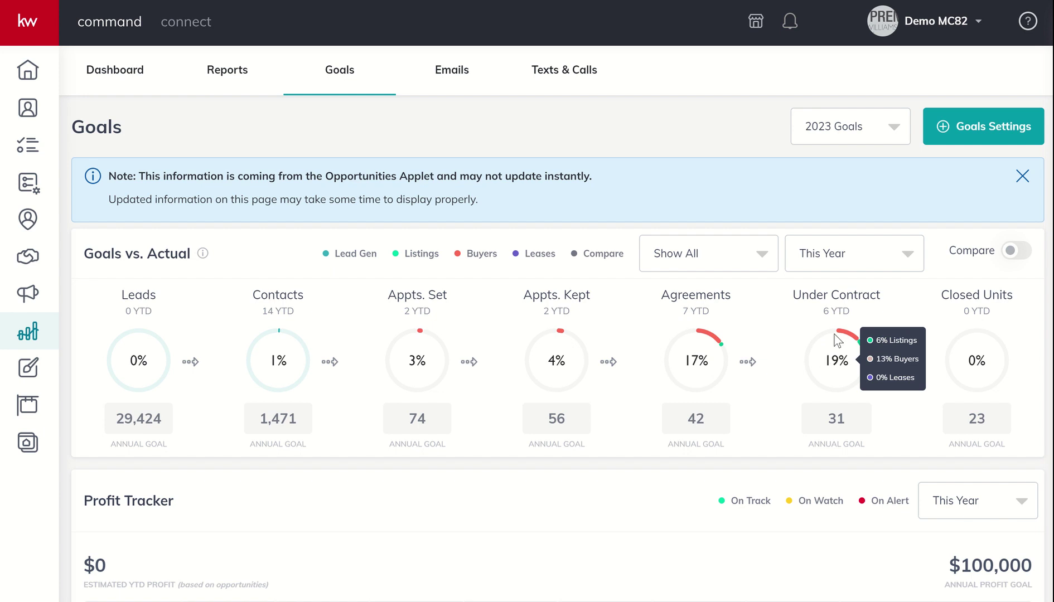
mouse_move(967, 329)
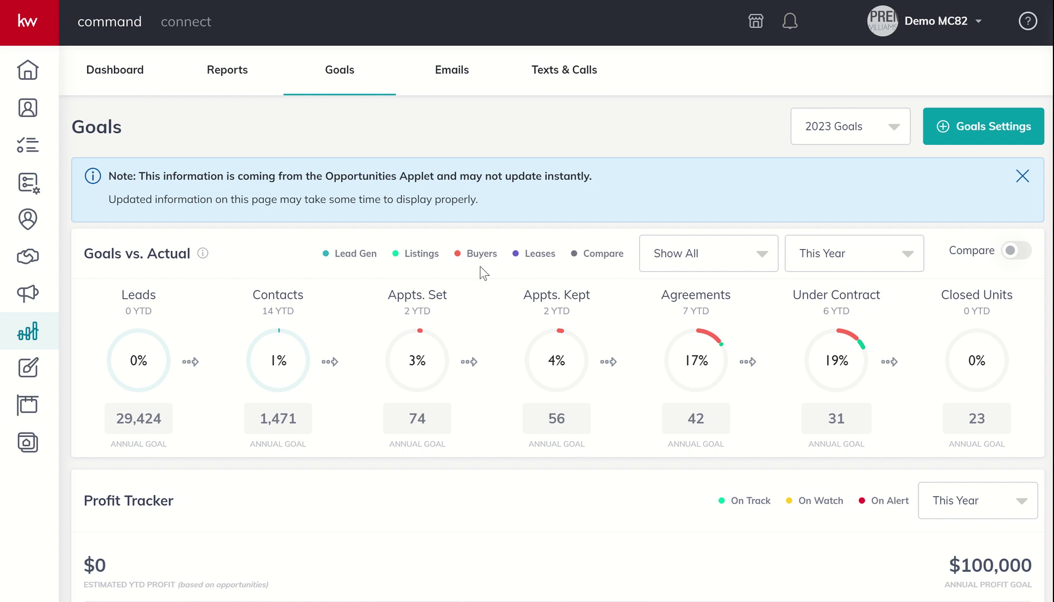
View Goals vs. Actual for Listings only, and restore the filter to Show All
left_click(767, 261)
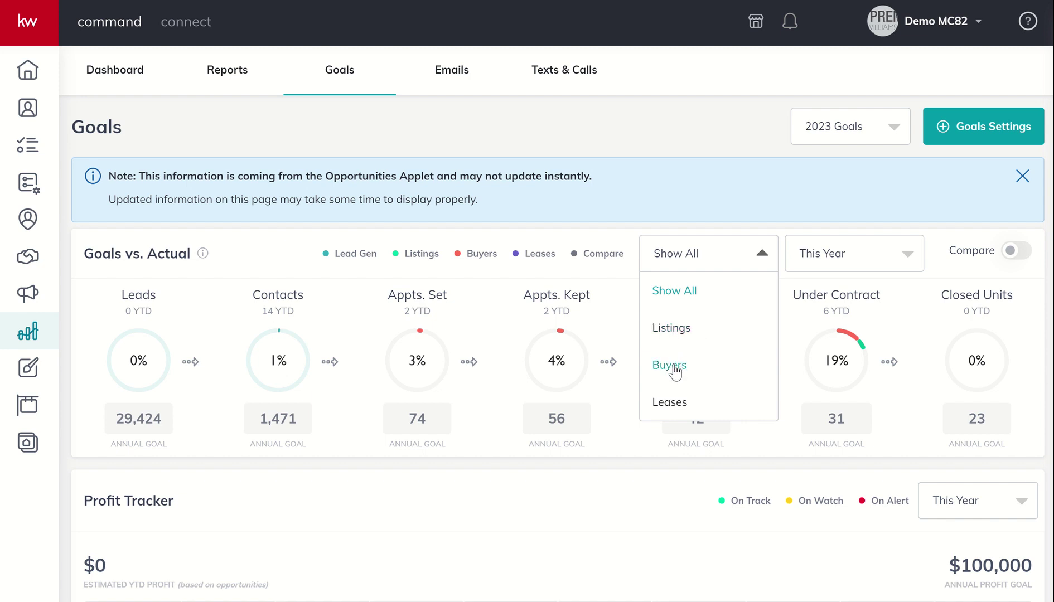
left_click(672, 335)
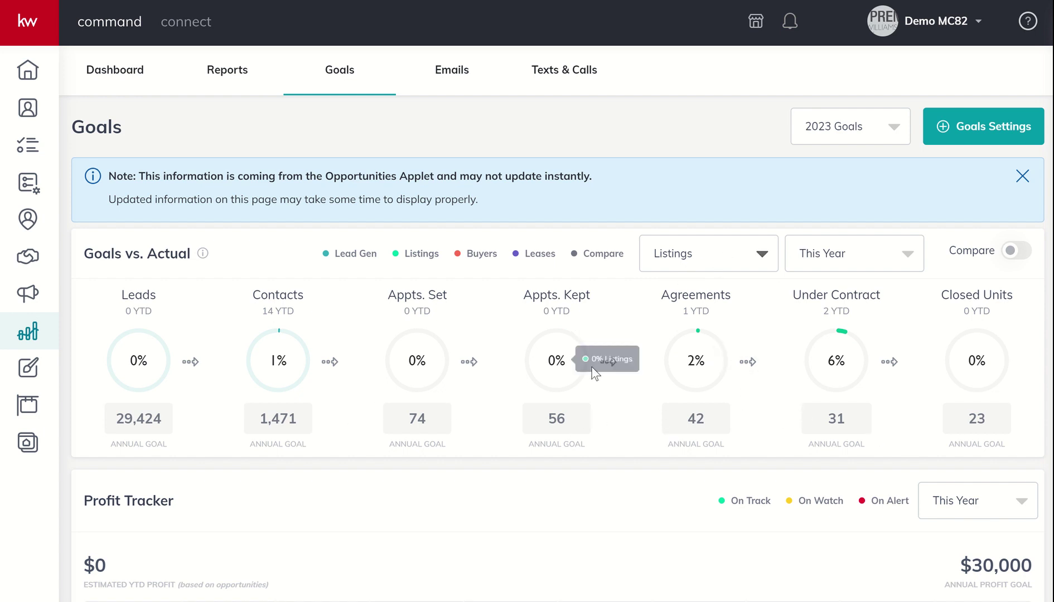
left_click(744, 262)
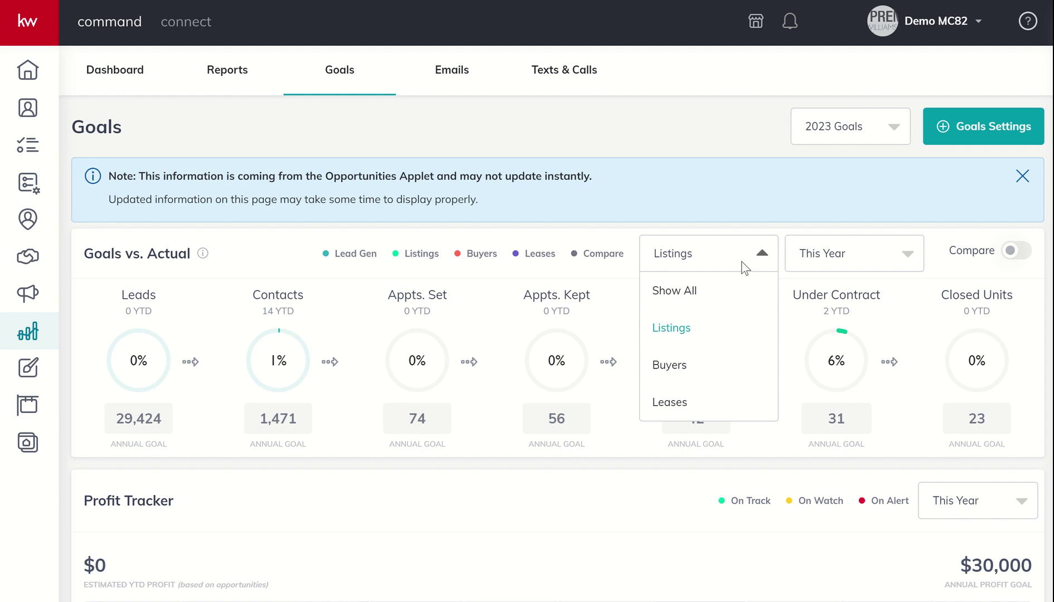
left_click(684, 303)
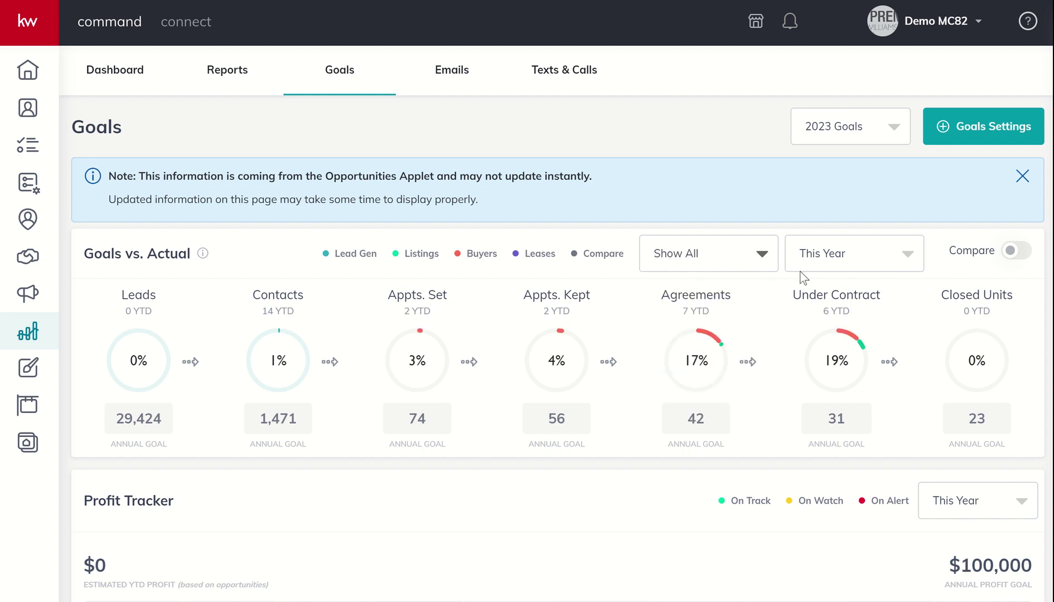
Review the time period choices and the agent groups available for comparison in Goals vs. Actual, and leave Compare off
left_click(882, 263)
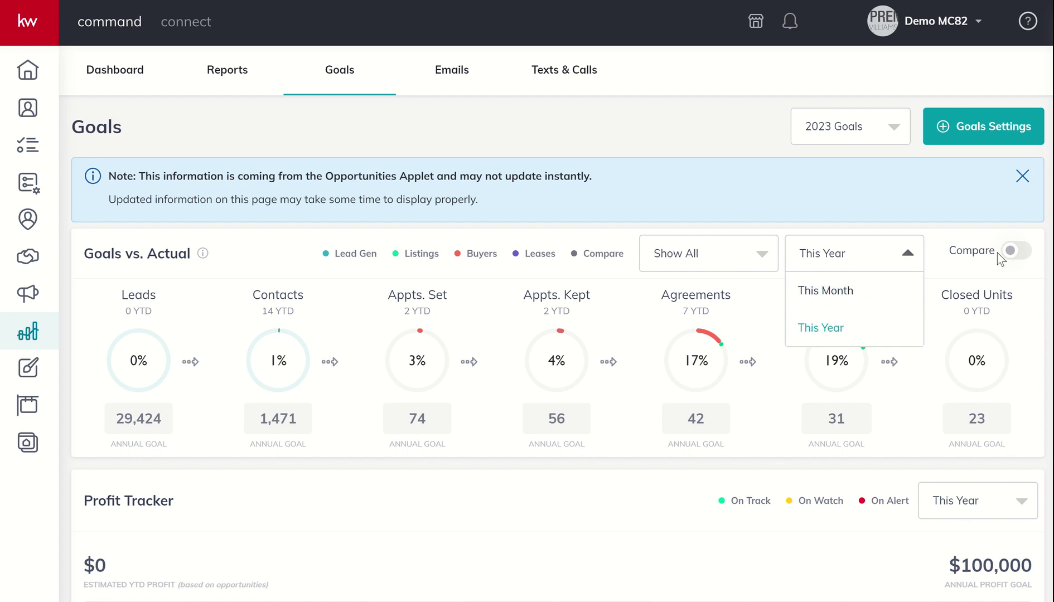
left_click(1014, 251)
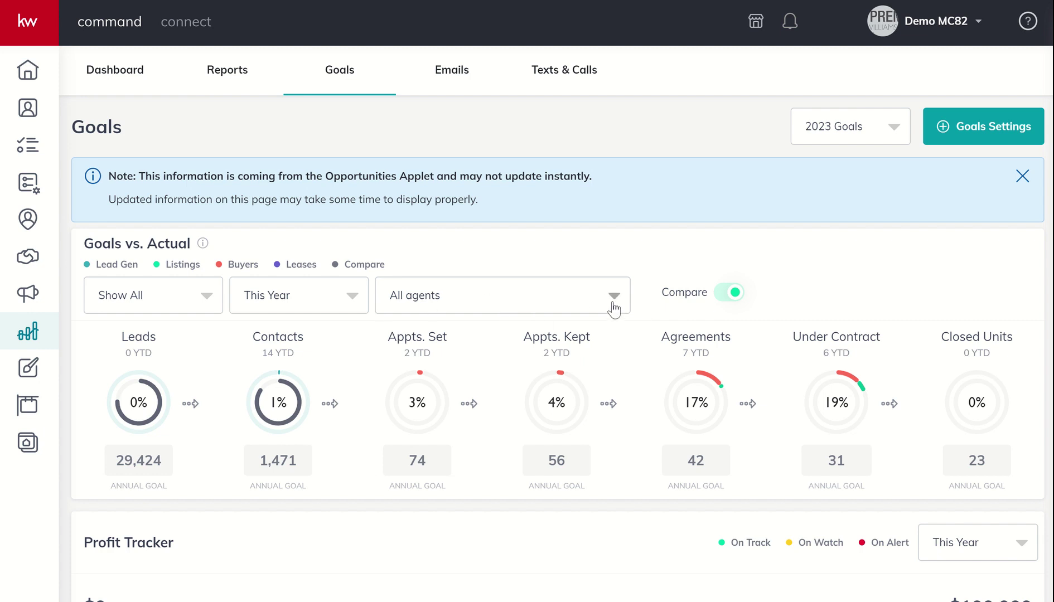
left_click(562, 307)
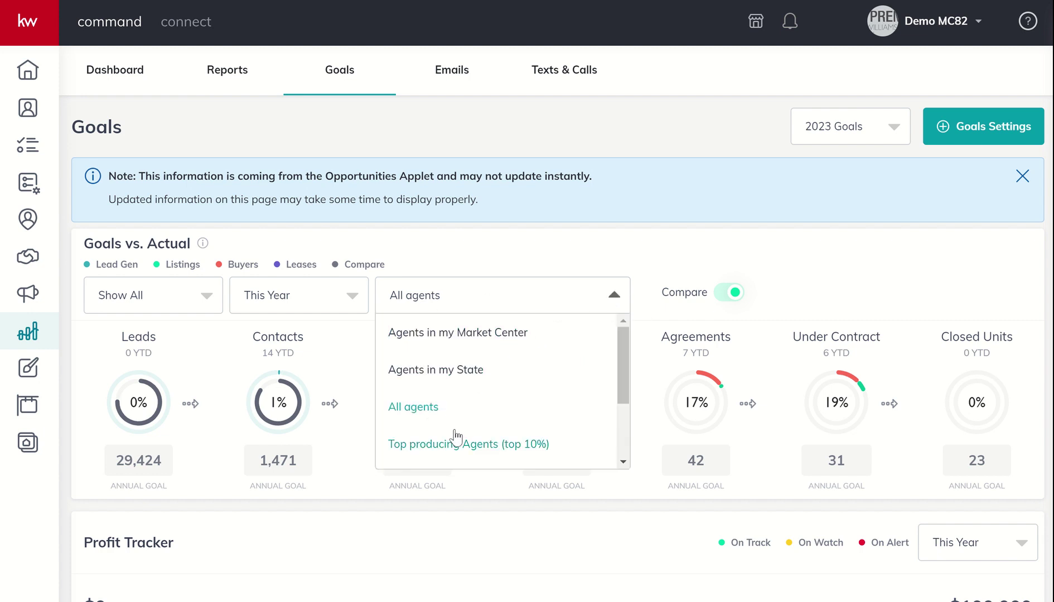
left_click(725, 300)
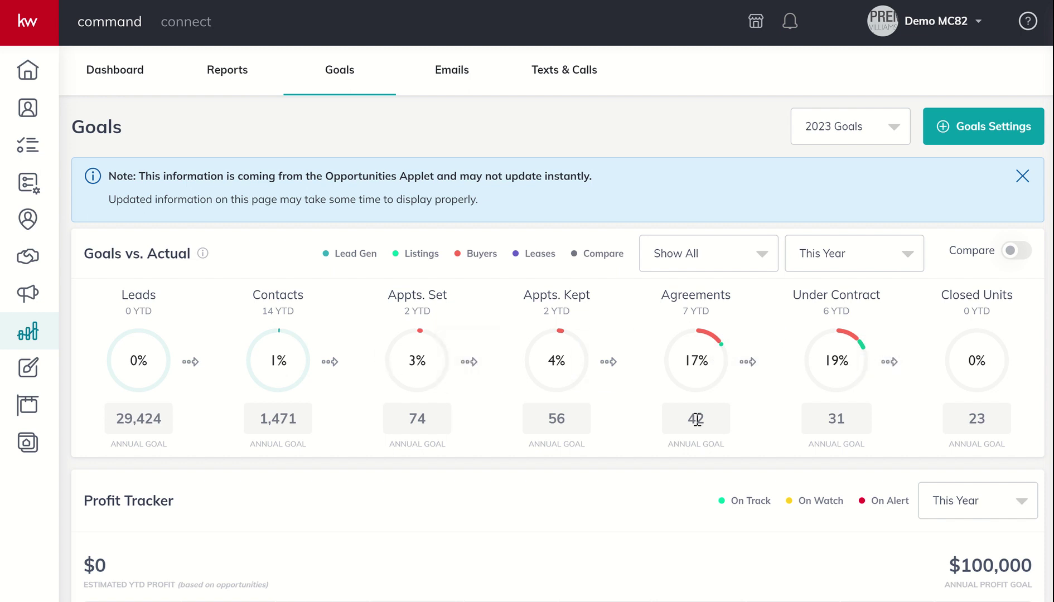
Inspect the listings, buyers and leases breakdown for Appts. Set
mouse_move(404, 381)
mouse_move(387, 342)
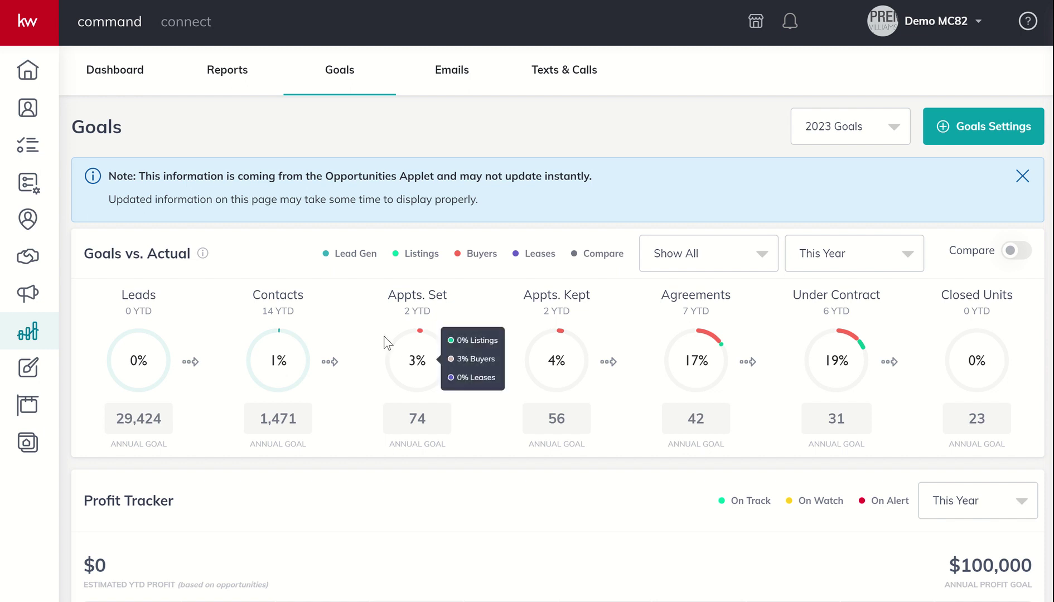